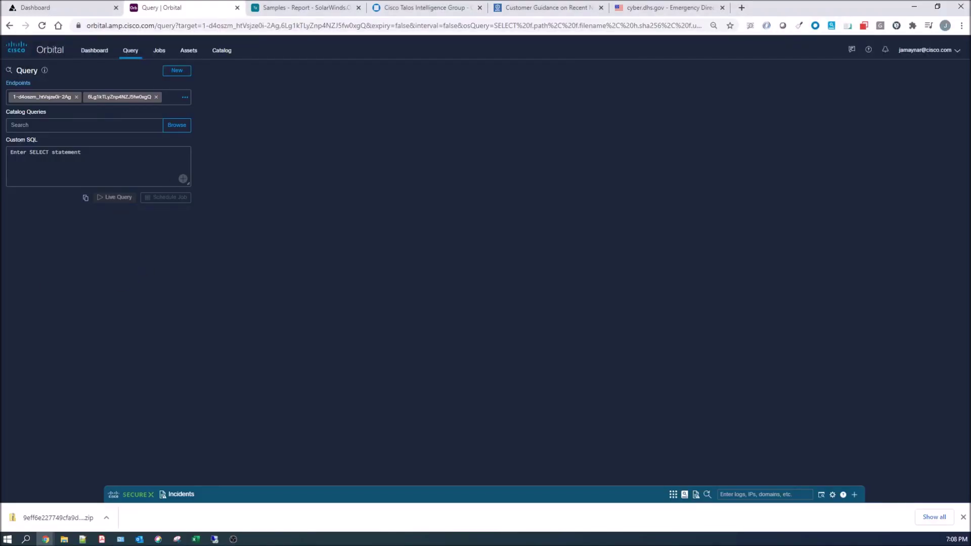
# - Locate and select the SolarWinds.Orion.Core.BusinessLayer.dll indicator in the Talos SolarWinds advisory
pyautogui.click(413, 8)
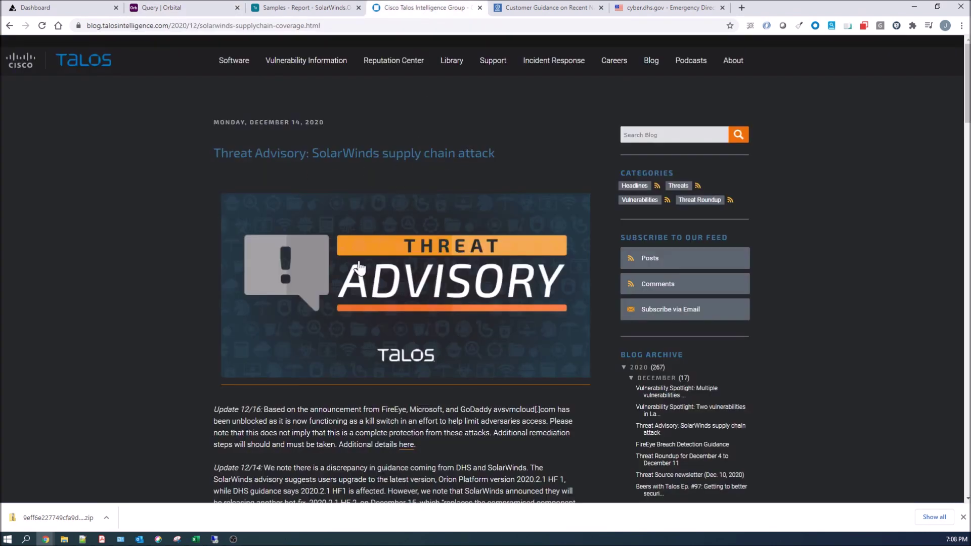
pyautogui.scroll(-3, 344, 303)
pyautogui.scroll(-15, 344, 303)
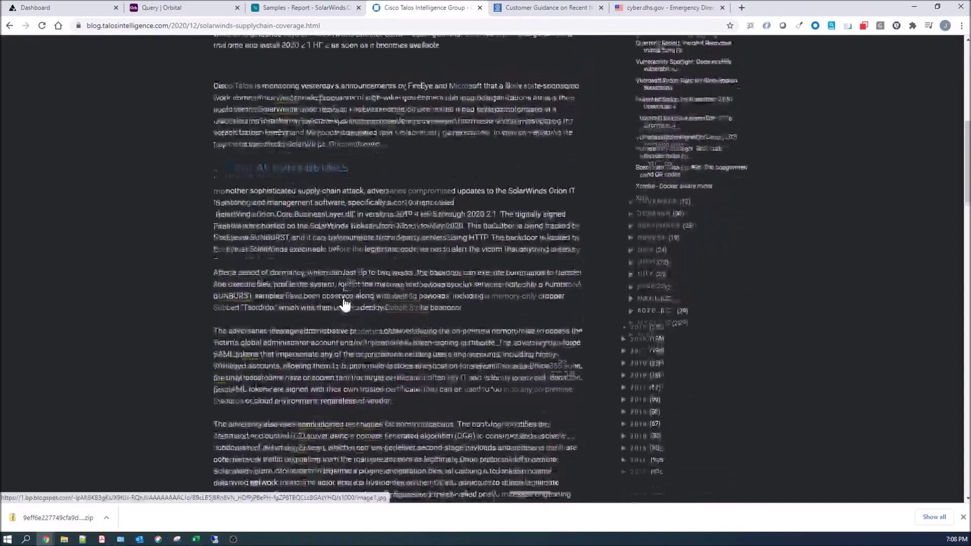
pyautogui.scroll(-6, 343, 303)
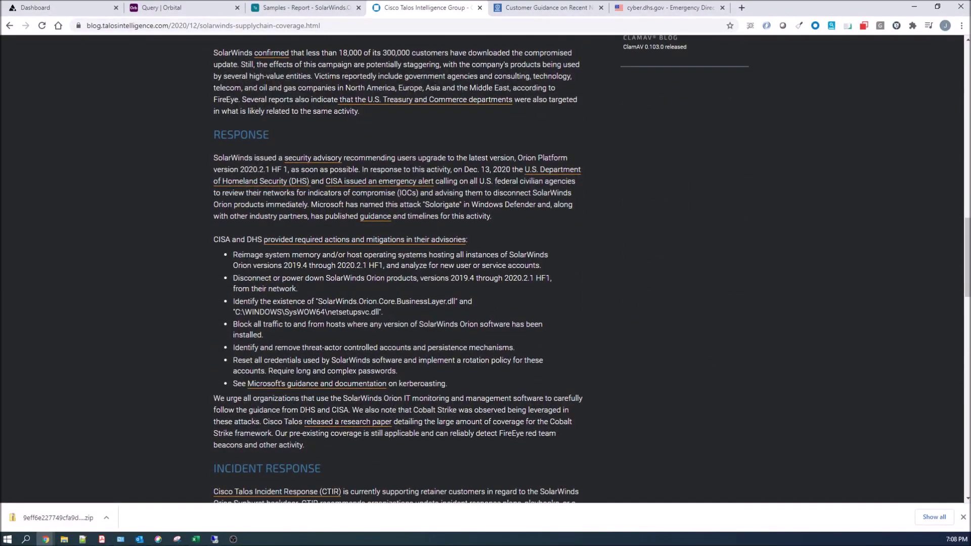
pyautogui.moveTo(315, 301); pyautogui.dragTo(454, 301)
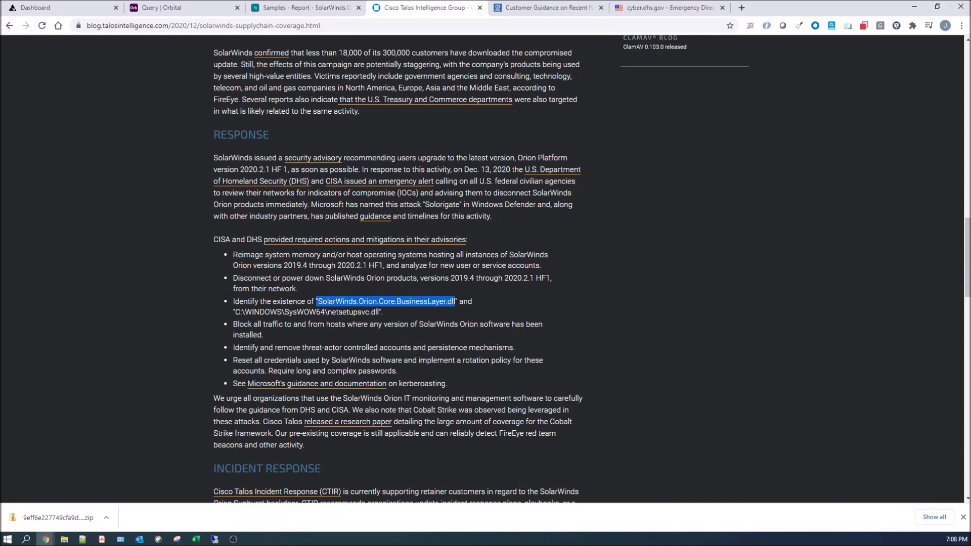
# - Review the advisory's eight SHA256 IOC hashes, then bring up Microsoft's customer guidance post
pyautogui.scroll(-14, 399, 281)
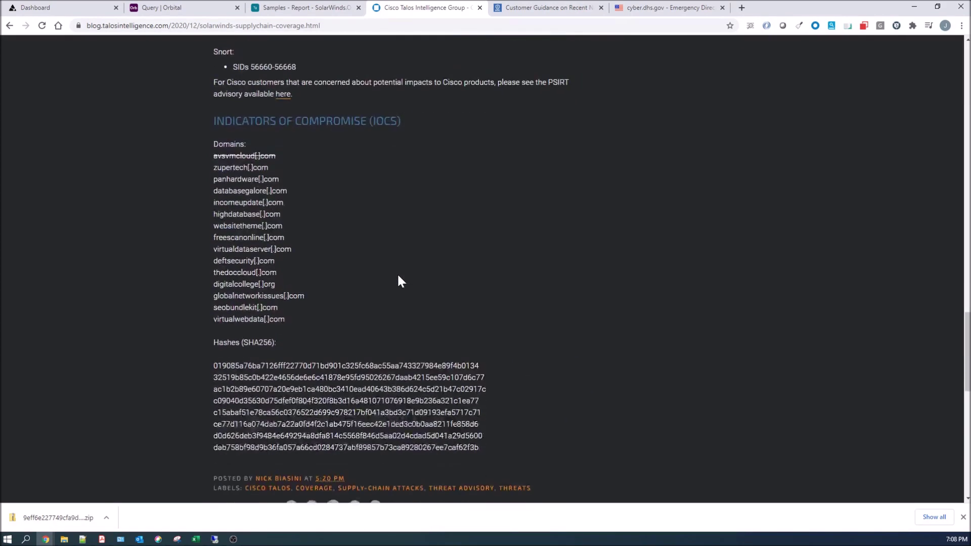
pyautogui.scroll(-2, 401, 281)
pyautogui.moveTo(214, 262); pyautogui.dragTo(486, 344)
pyautogui.click(530, 336)
pyautogui.scroll(20, 503, 293)
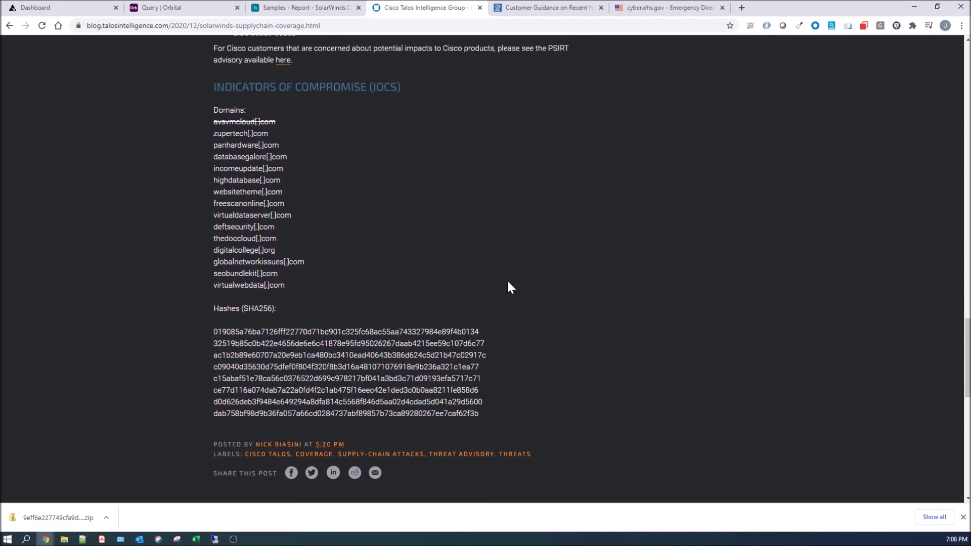
pyautogui.click(543, 8)
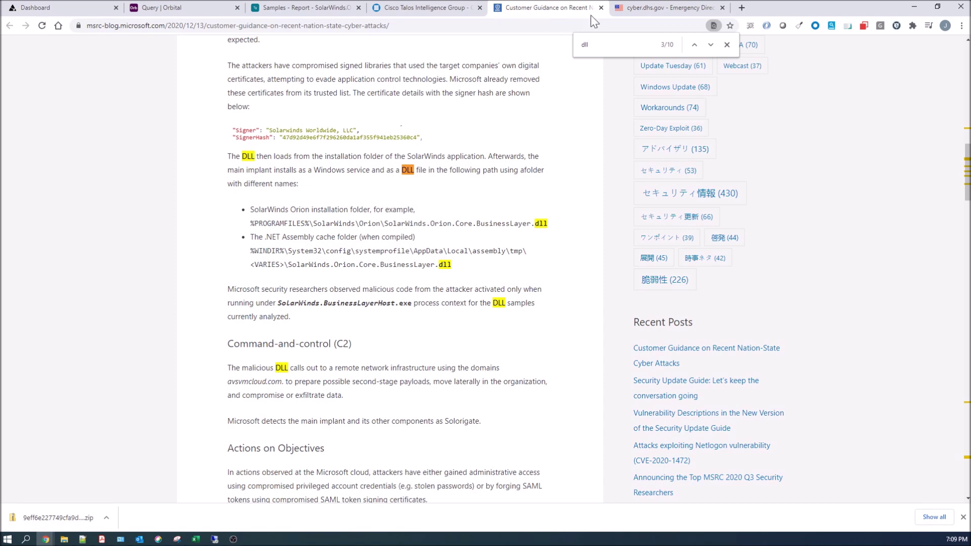
# - Check CISA Directive 21-01's BusinessLayer.dll hash indicators, then return to the Orbital query page
pyautogui.click(656, 7)
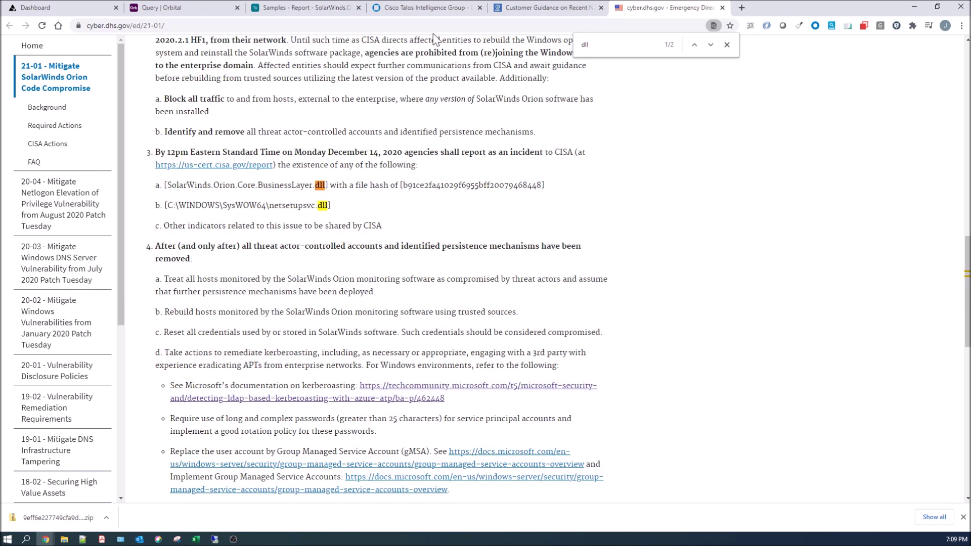
pyautogui.click(187, 9)
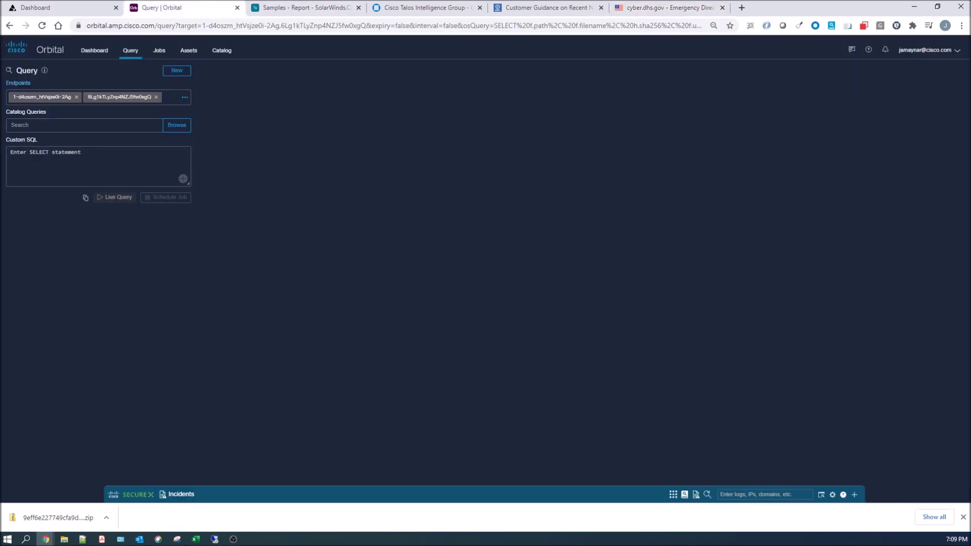
# - Add a Custom SQL query for BusinessLayer.dll in the SolarWinds Orion install folder
pyautogui.click(82, 539)
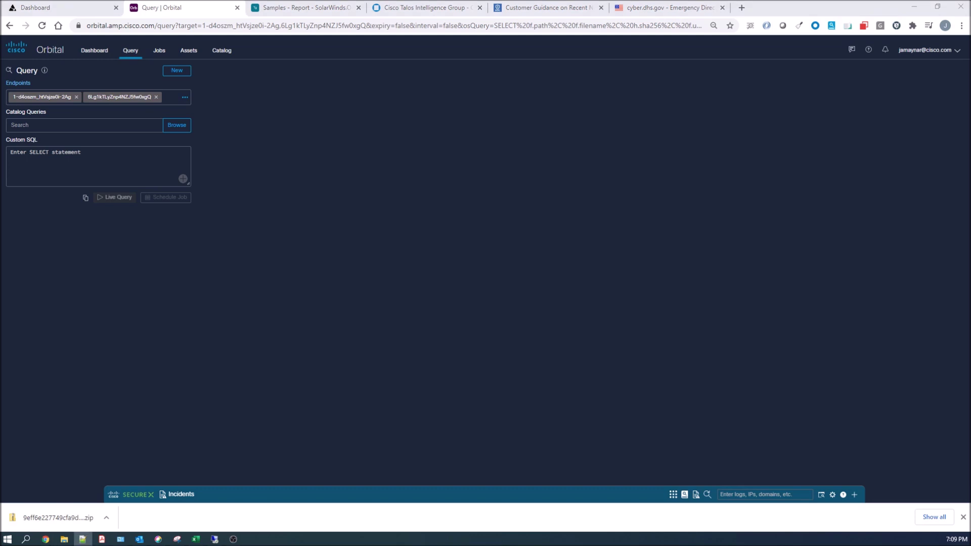
pyautogui.click(11, 152)
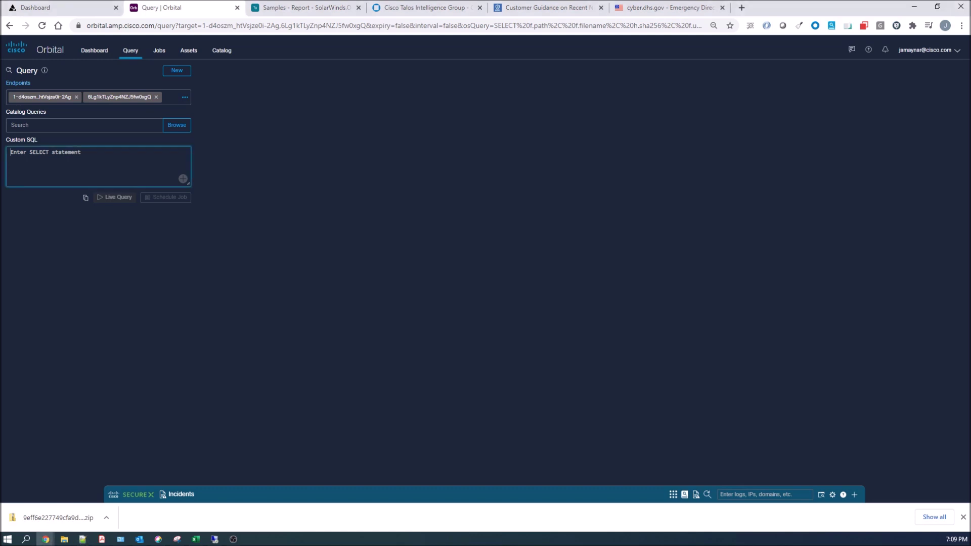
pyautogui.write('SELECT f.path, f.filename, h.sha256, f.uid, f.gid, f.mode, f.size, DATETIME(f.atime, "unixepoch","UTC") AS last_access_time, DATETIME(f.mtime, "unixepoch", "UTC") AS last_modified, DATETIME(f.ctime, "unixepoch", "UTC") AS last_status_change_time, DATETIME(f.btime, "unixepoch", "UTC") AS creation_time, f.hard_links, f.symlink, f.type FROM file f LEFT JOIN hash h ON f.path=h.path WHERE f.path LIKE "C:\\%\\SolarWinds\\Orion\\SolarWinds.Orion.Core.BusinessLayer.dll";')
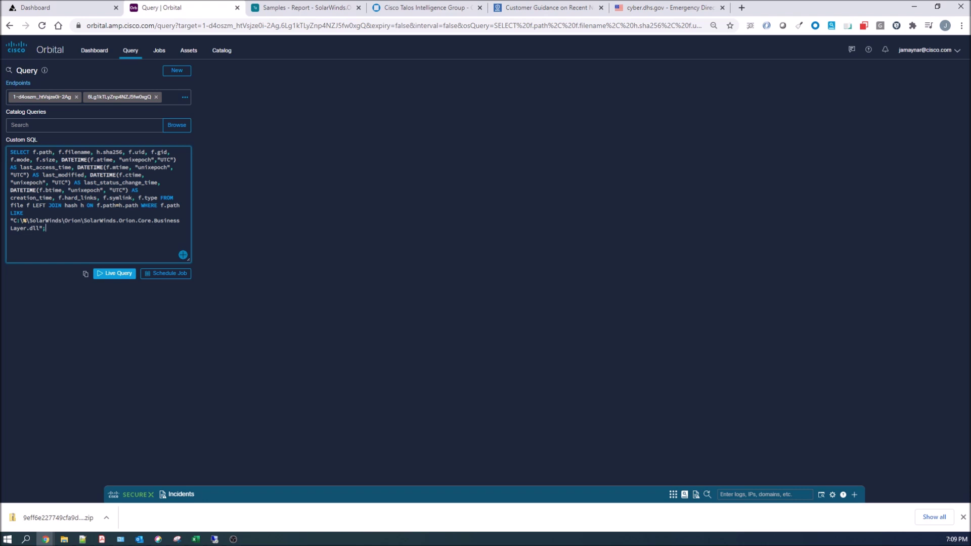
pyautogui.click(183, 254)
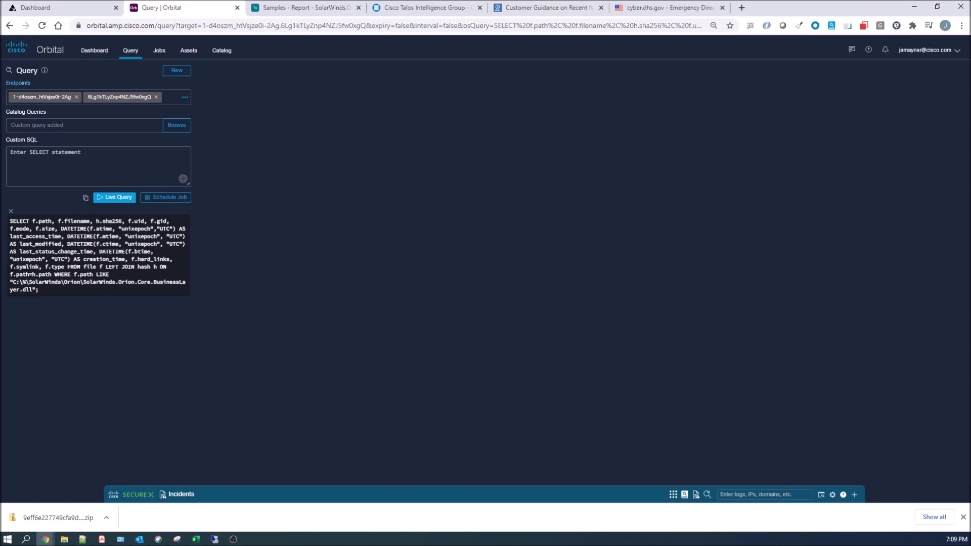
# - Add the System32 assembly tmp path query and run both queries live on the endpoints
pyautogui.hotkey('alt', 'Tab')
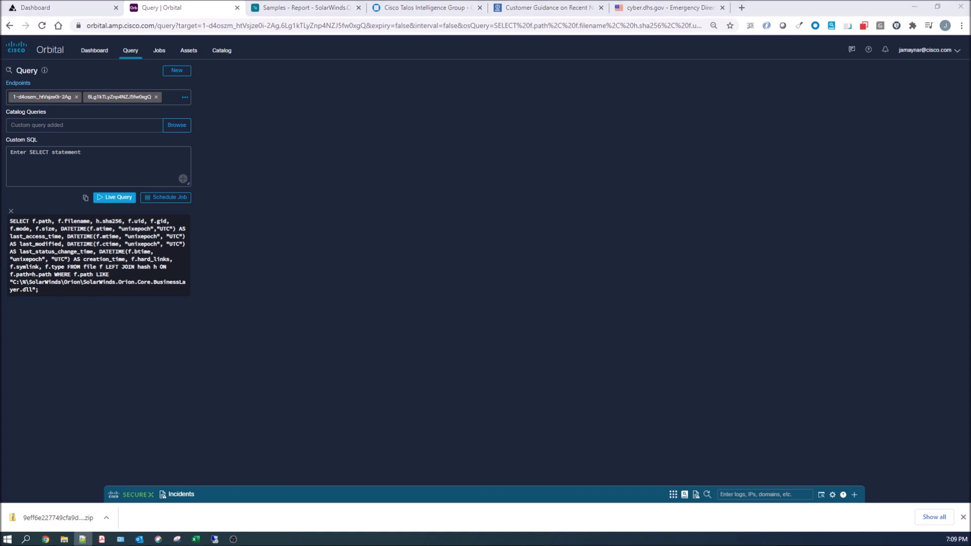
pyautogui.hotkey('alt', 'Tab')
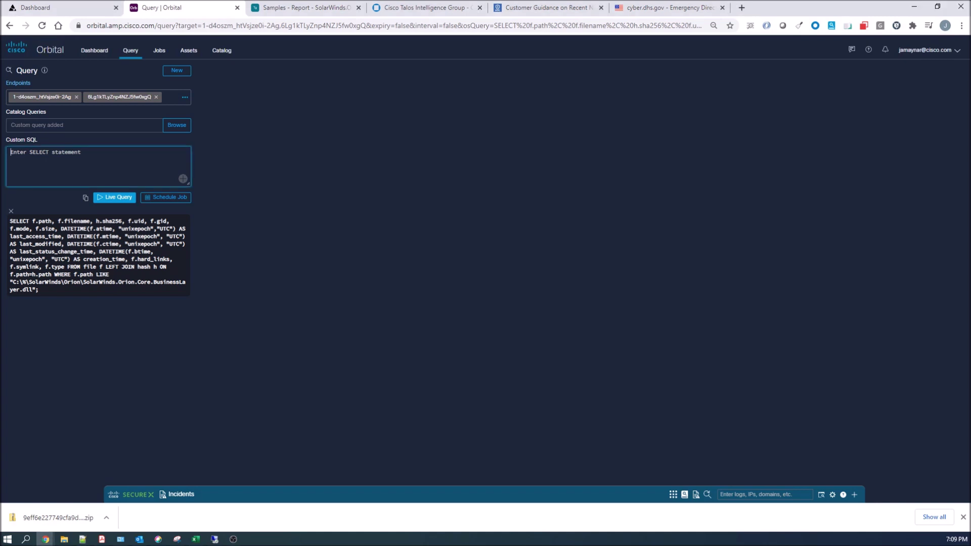
pyautogui.write('SELECT f.path, f.filename, h.sha256, f.uid, f.gid, f.mode, f.size, DATETIME(f.atime, "unixepoch","UTC") AS last_access_time, DATETIME(f.mtime, "unixepoch", "UTC") AS last_modified, DATETIME(f.ctime, "unixepoch", "UTC") AS last_status_change_time, DATETIME(f.btime, "unixepoch", "UTC") AS creation_time, f.hard_links, f.symlink, f.type FROM file f LEFT JOIN hash h ON f.path=h.path WHERE f.path LIKE "C:\\%\\System32\\config\\systemprofile\\AppData\\Local\\assembly\\tmp\\%\\SolarWinds.Orion.Core.BusinessLayer.dll";')
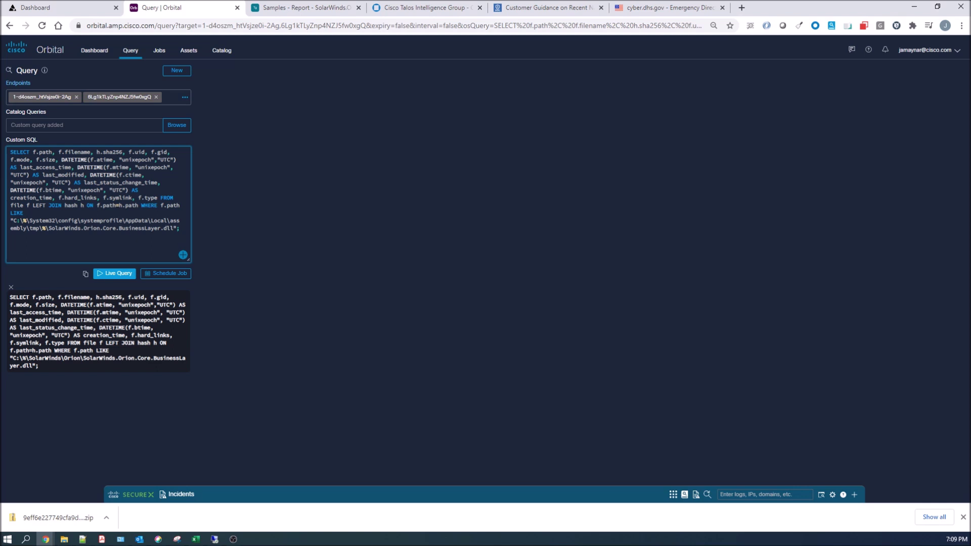
pyautogui.click(182, 254)
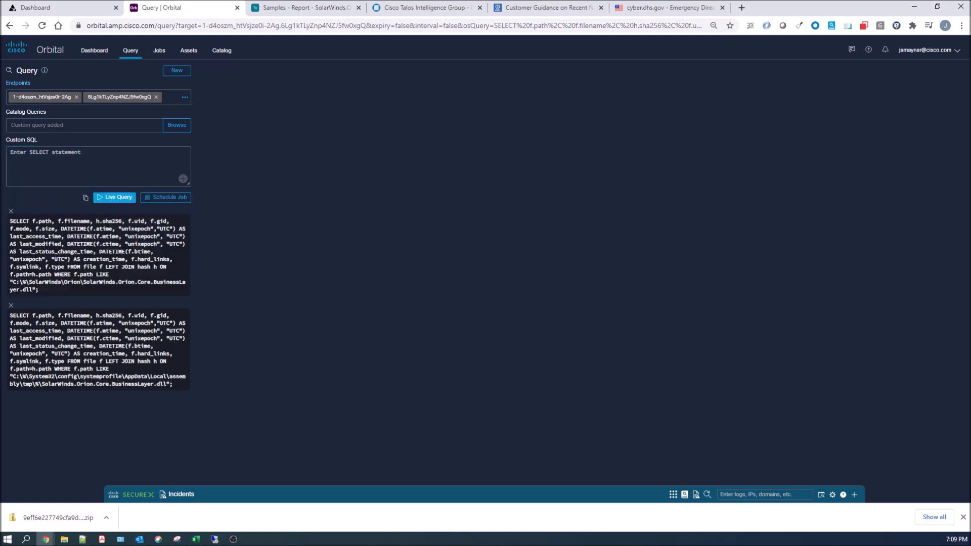
pyautogui.click(111, 200)
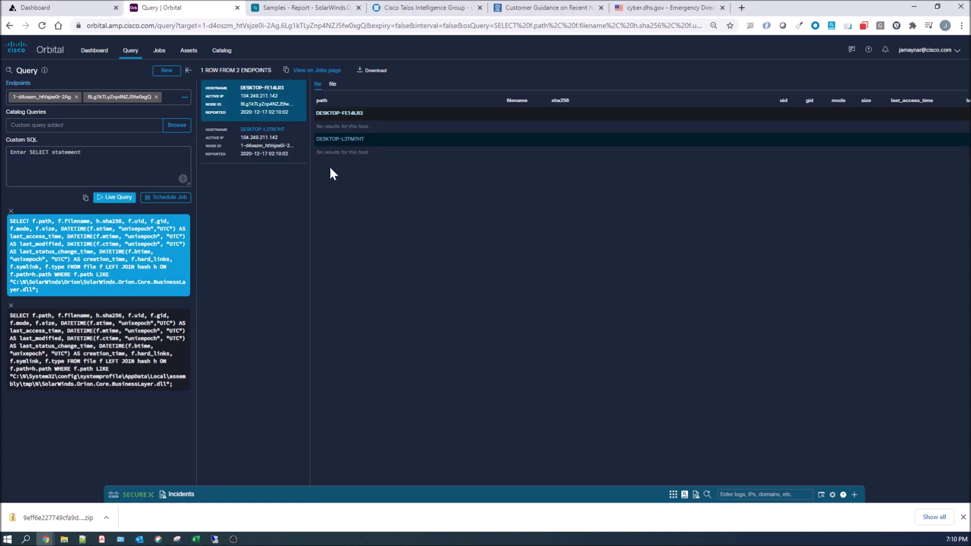
# - Show the tmp-path query finding the DLL on DESKTOP-L3TM7HT, verify it on the endpoint, then view Threat Grid samples
pyautogui.click(71, 339)
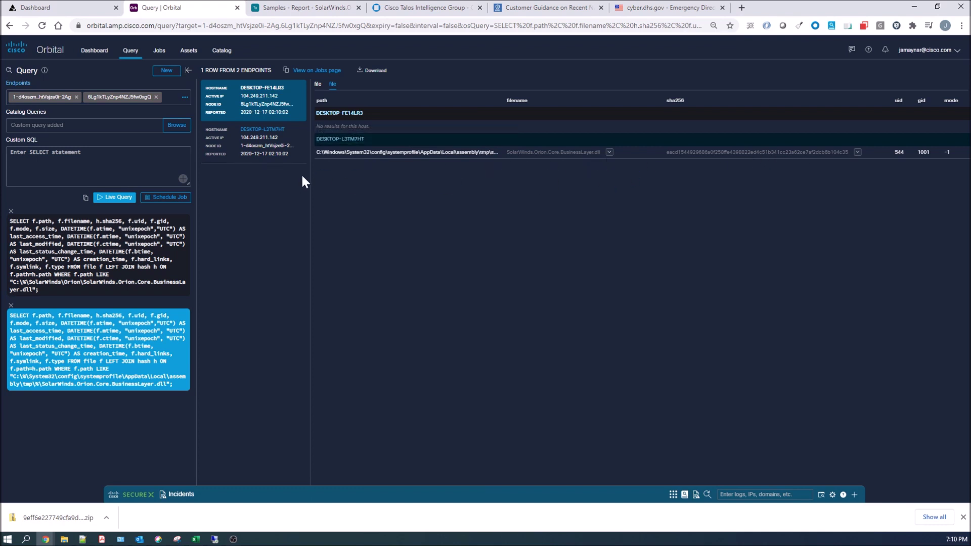
pyautogui.hotkey('alt', 'Tab')
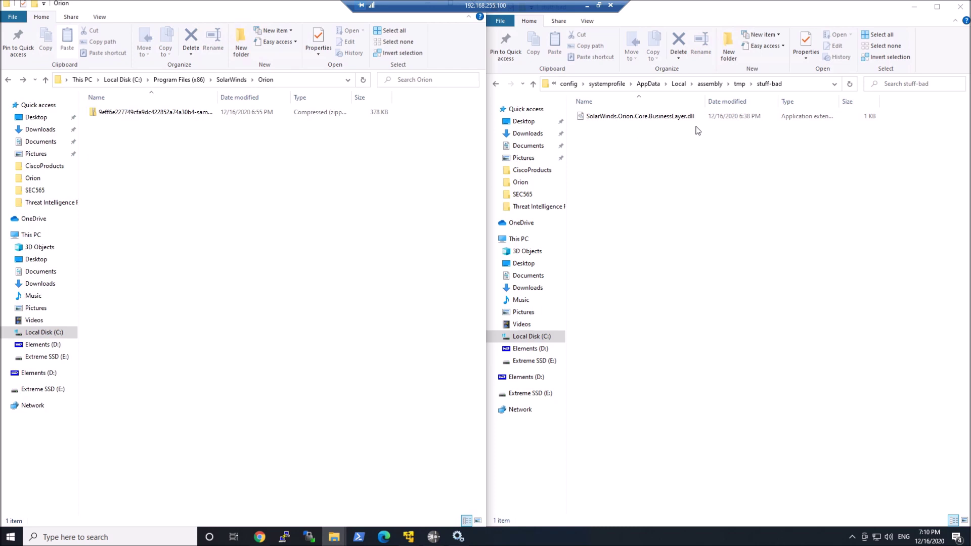
pyautogui.click(587, 6)
pyautogui.click(280, 7)
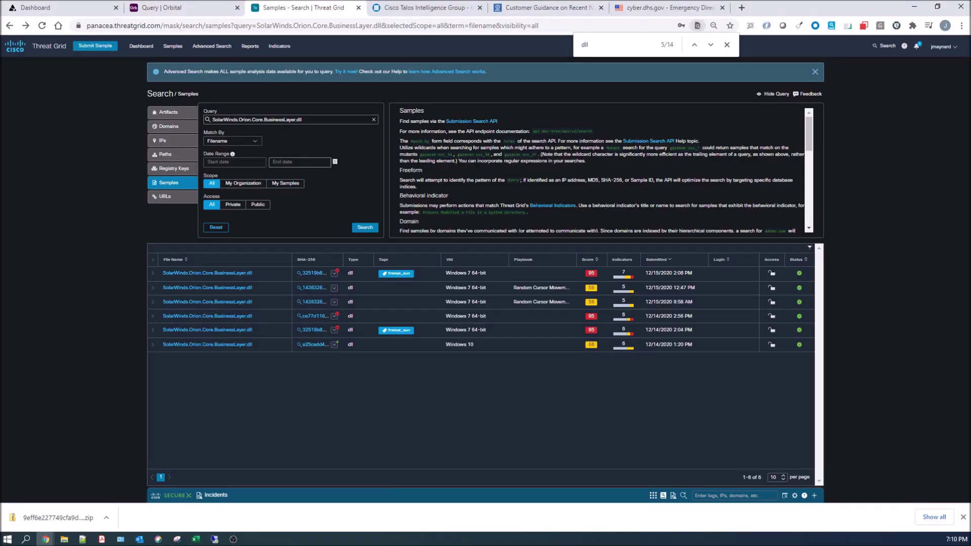
# - Open the score-95 BusinessLayer.dll sample report, expand its antivirus Sunburst detections, then return to Orbital
pyautogui.click(247, 329)
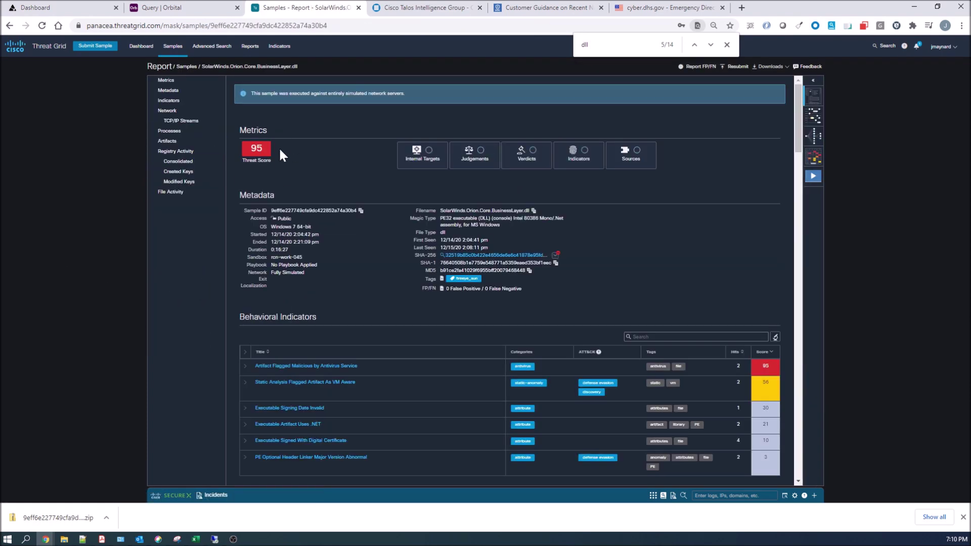
pyautogui.scroll(-2, 347, 221)
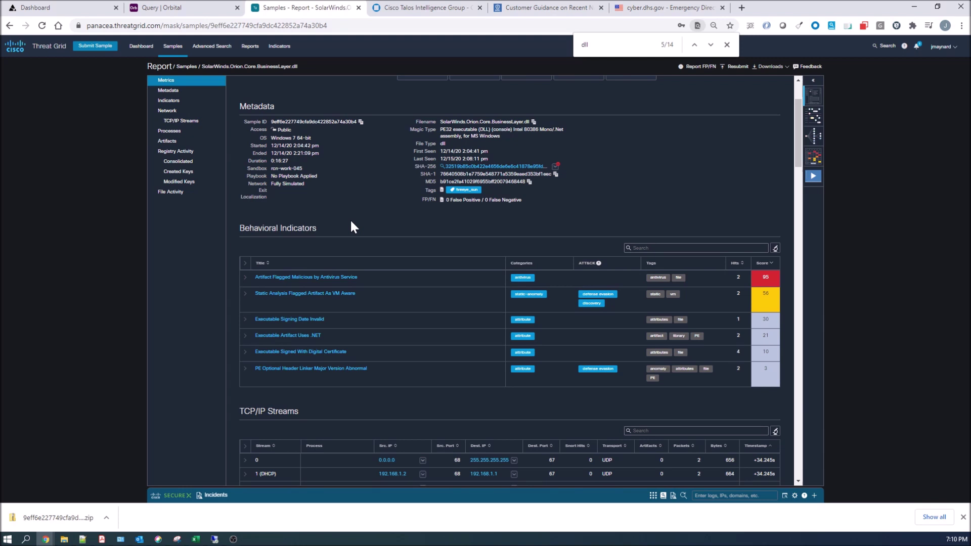
pyautogui.click(245, 278)
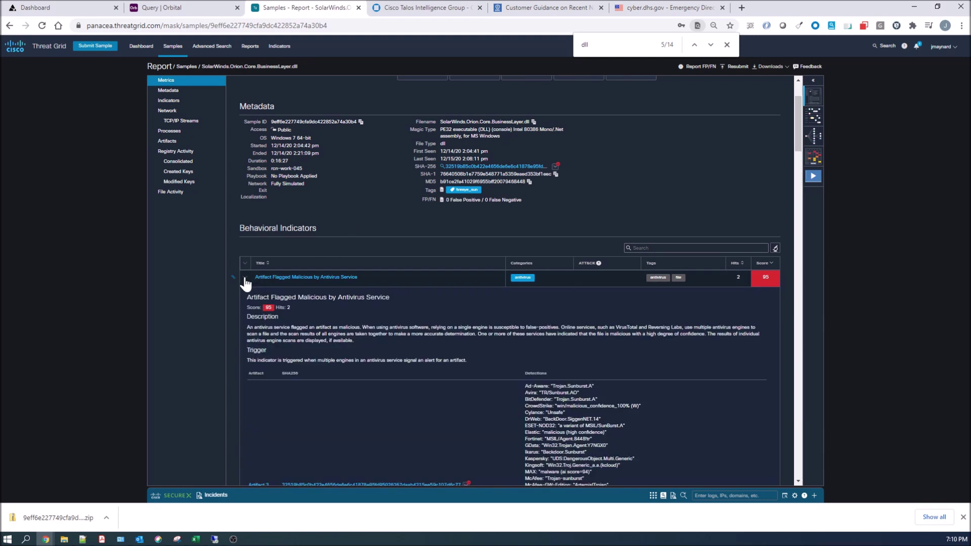
pyautogui.scroll(-2, 448, 321)
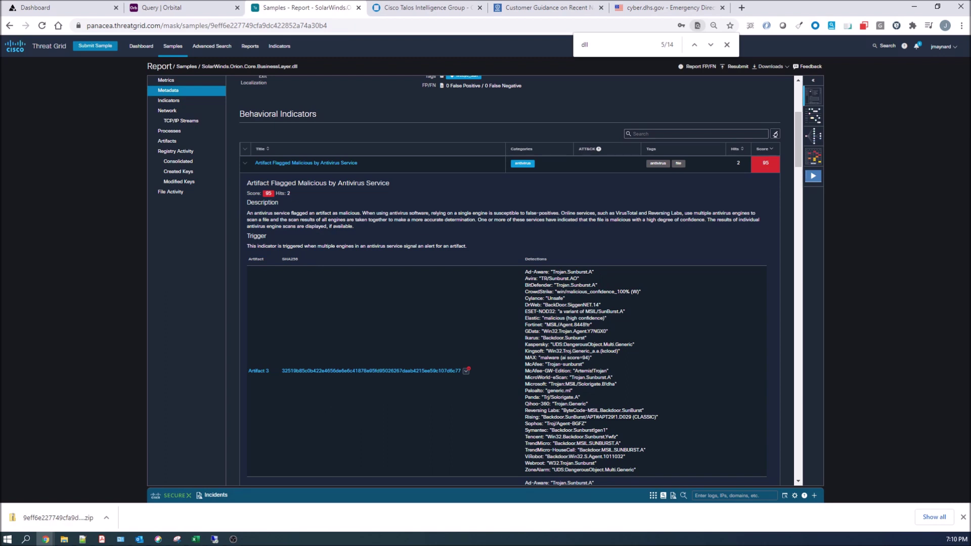
pyautogui.scroll(-1, 582, 346)
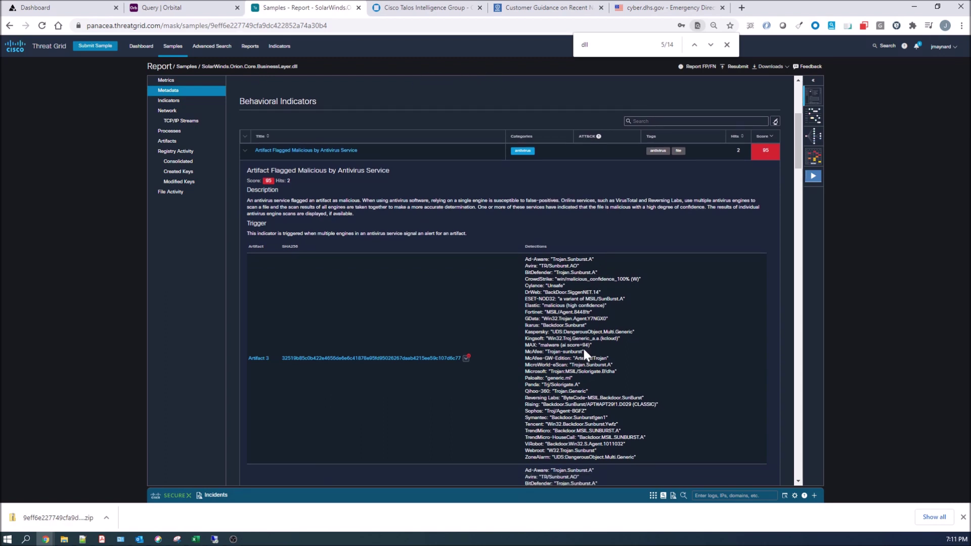
pyautogui.scroll(5, 583, 348)
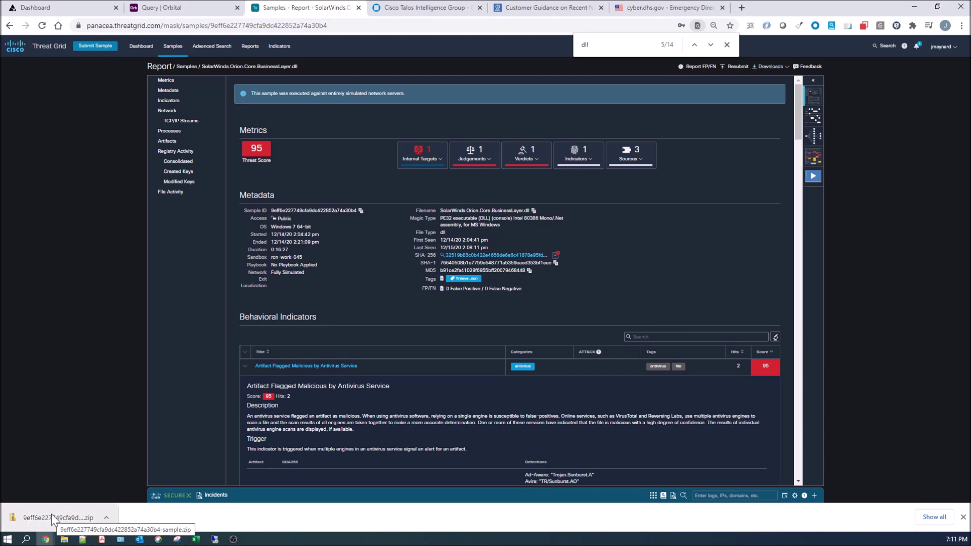
pyautogui.click(167, 7)
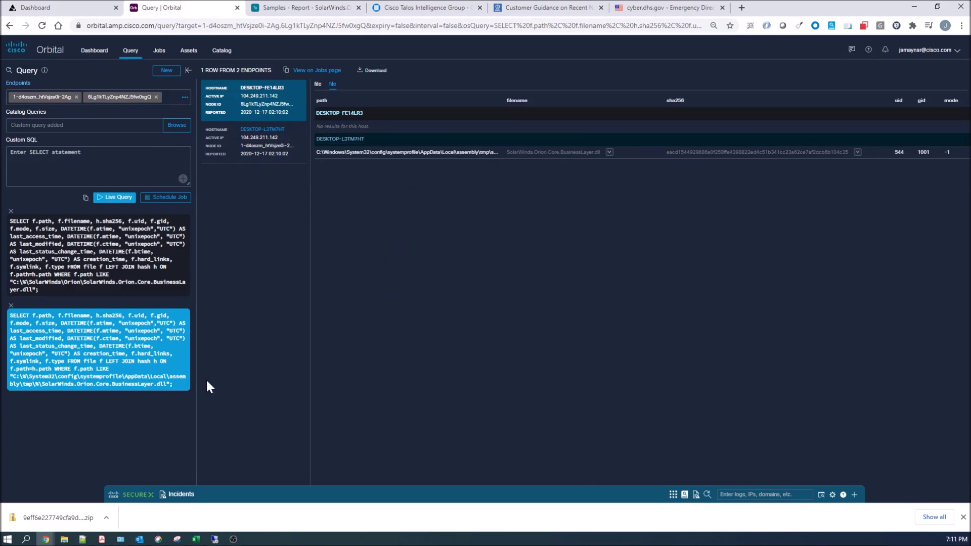
# - On the endpoint, open the sample zip and copy SolarWinds.Orion.Core.BusinessLayer.dll from it
pyautogui.click(229, 539)
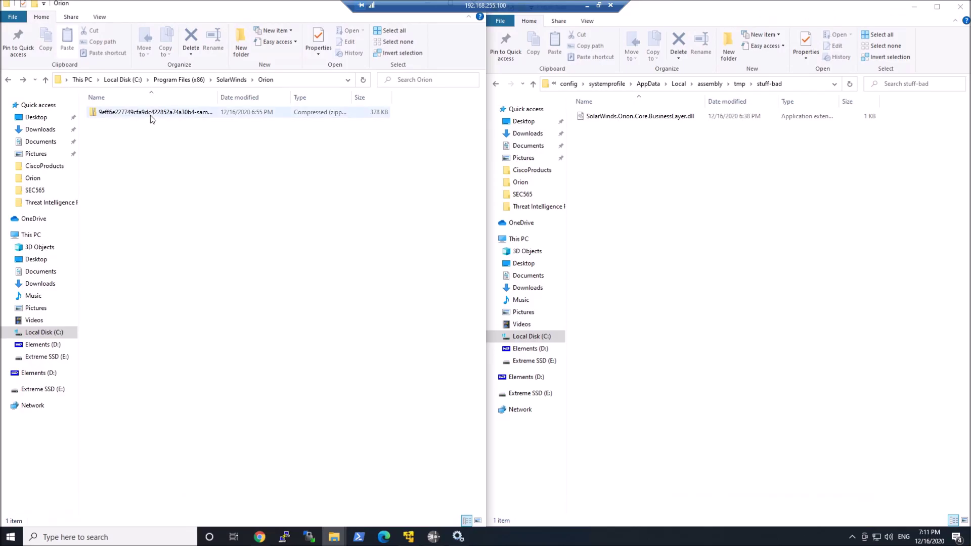
pyautogui.doubleClick(150, 112)
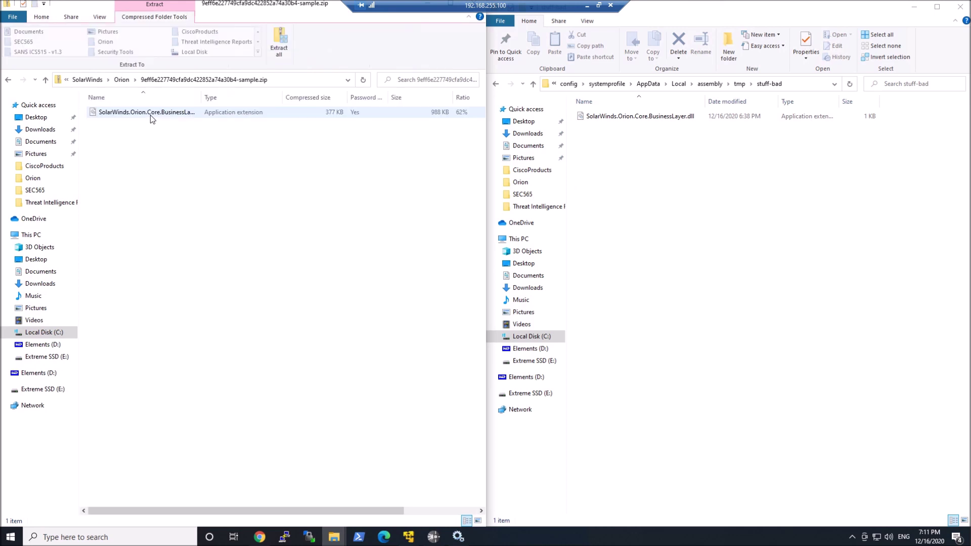
pyautogui.rightClick(150, 114)
pyautogui.click(180, 148)
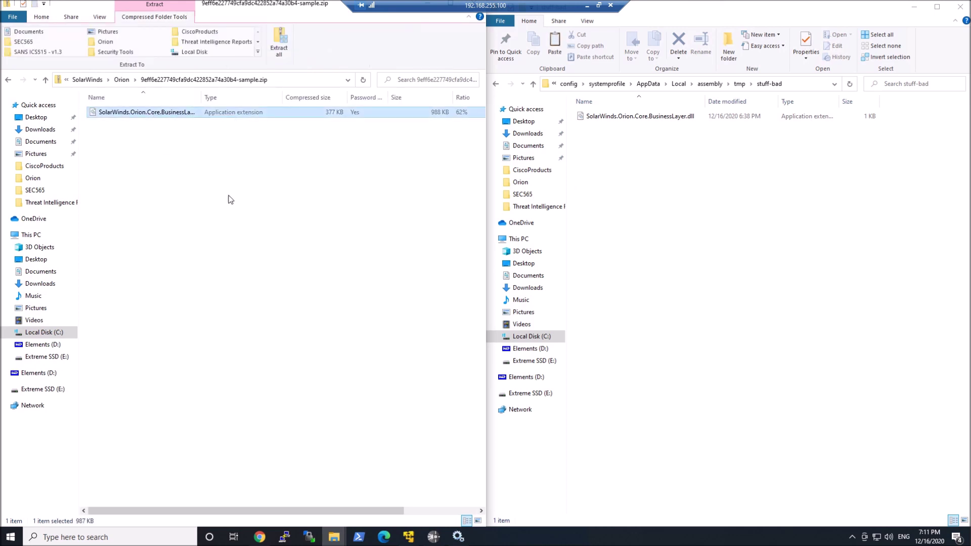
# - Paste the DLL into the Orion folder with the zip password and admin permission, then refresh the folder
pyautogui.press('BackSpace')
pyautogui.rightClick(216, 201)
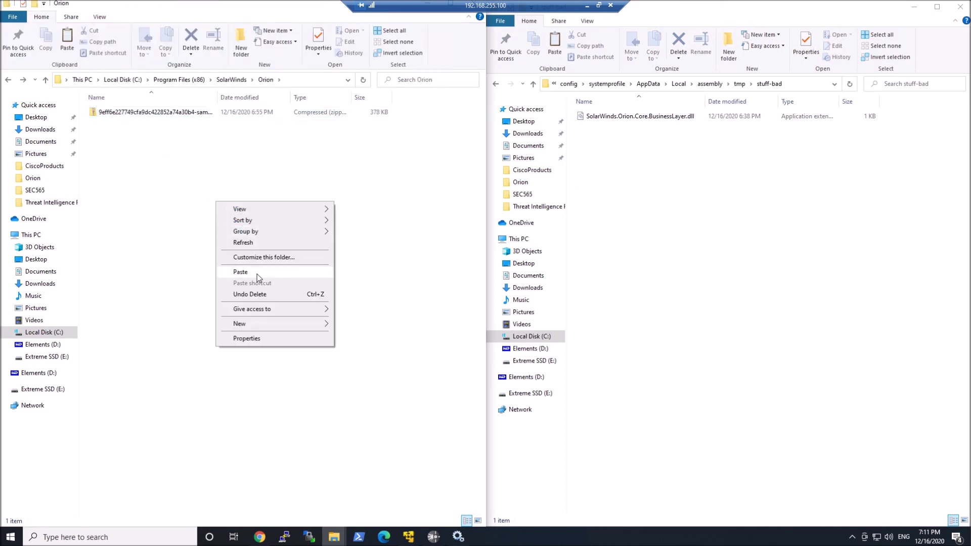
pyautogui.click(257, 274)
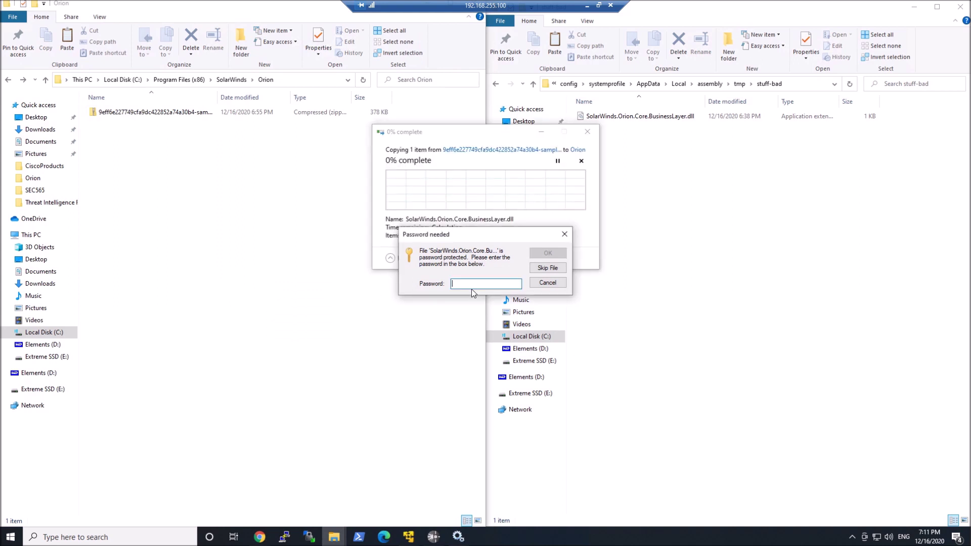
pyautogui.write('in')
pyautogui.press('Return')
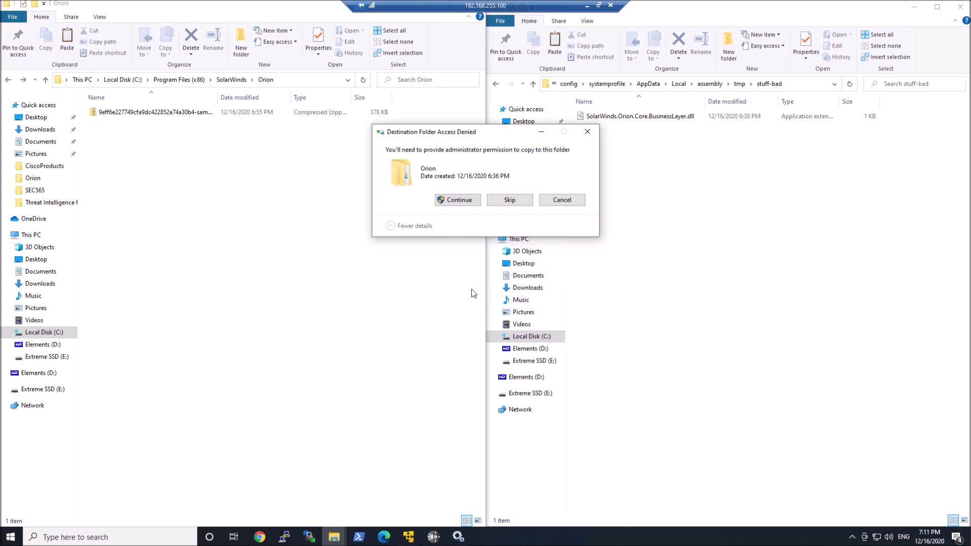
pyautogui.click(462, 199)
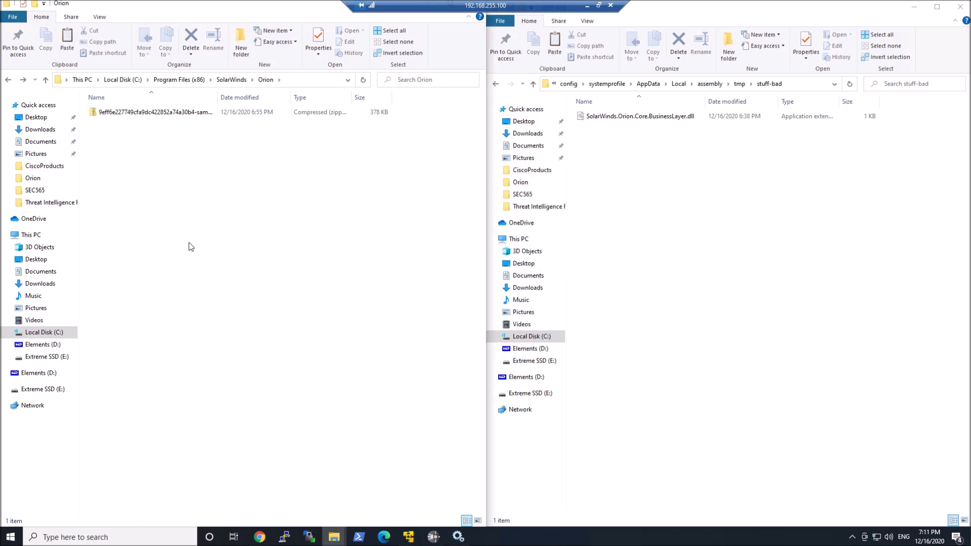
pyautogui.rightClick(164, 174)
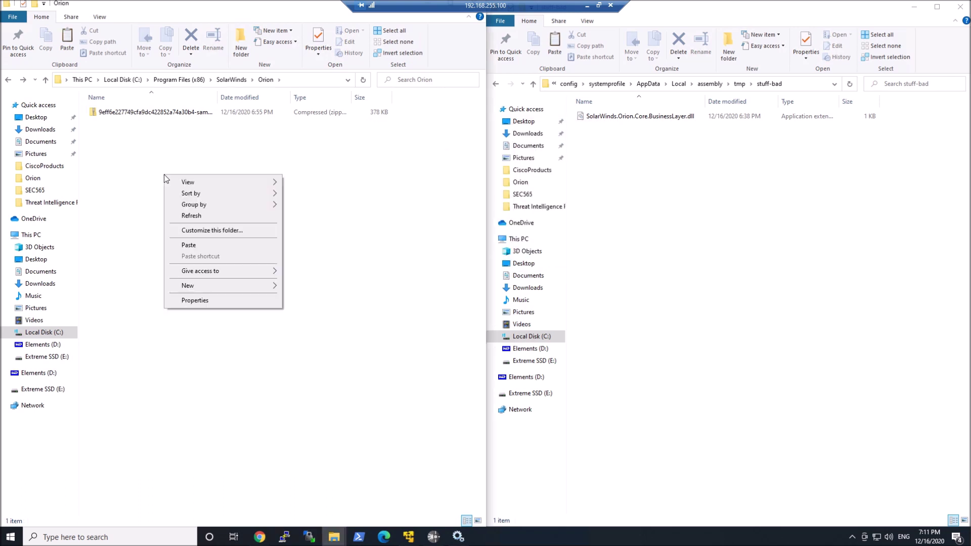
pyautogui.click(195, 217)
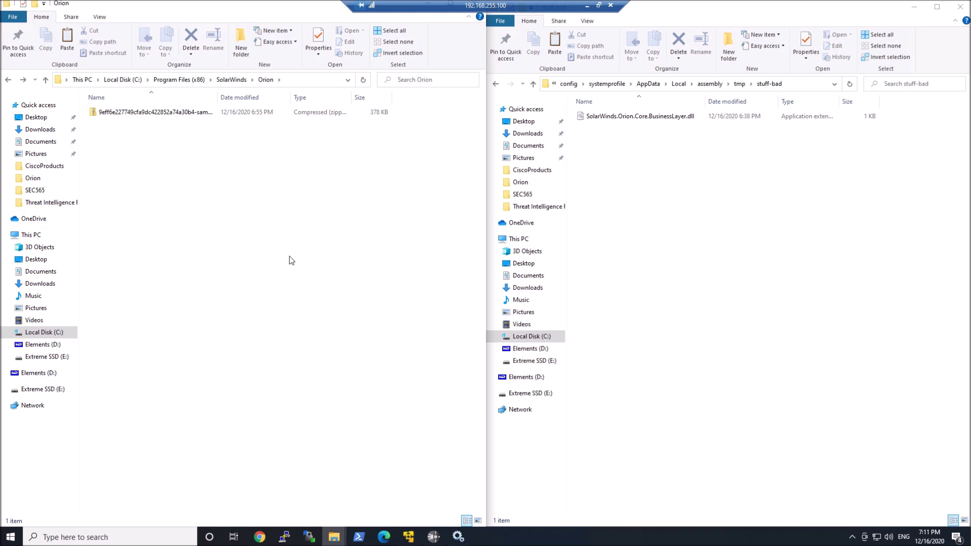
# - View the AMP for Endpoints history showing the DLL quarantined as the SUNBURST backdoor
pyautogui.click(433, 536)
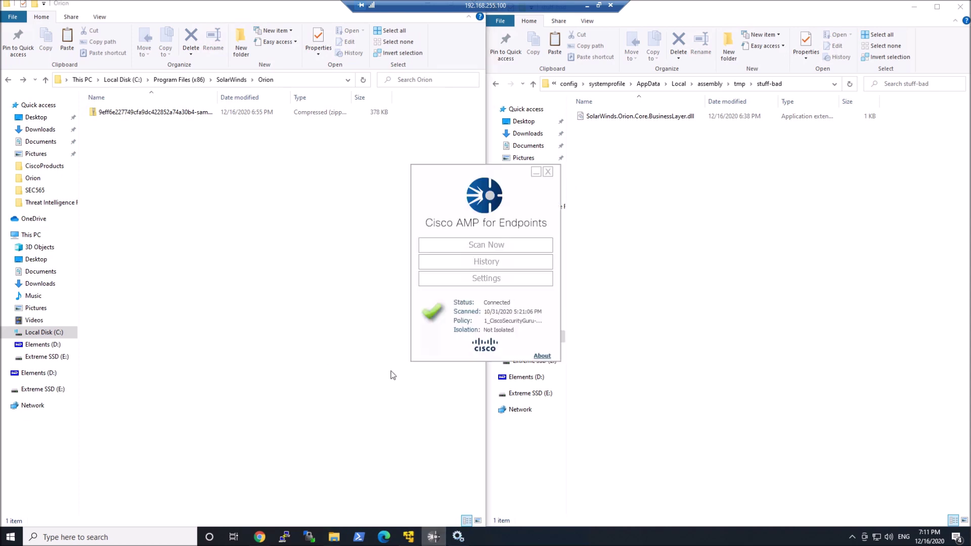
pyautogui.click(479, 262)
pyautogui.click(390, 221)
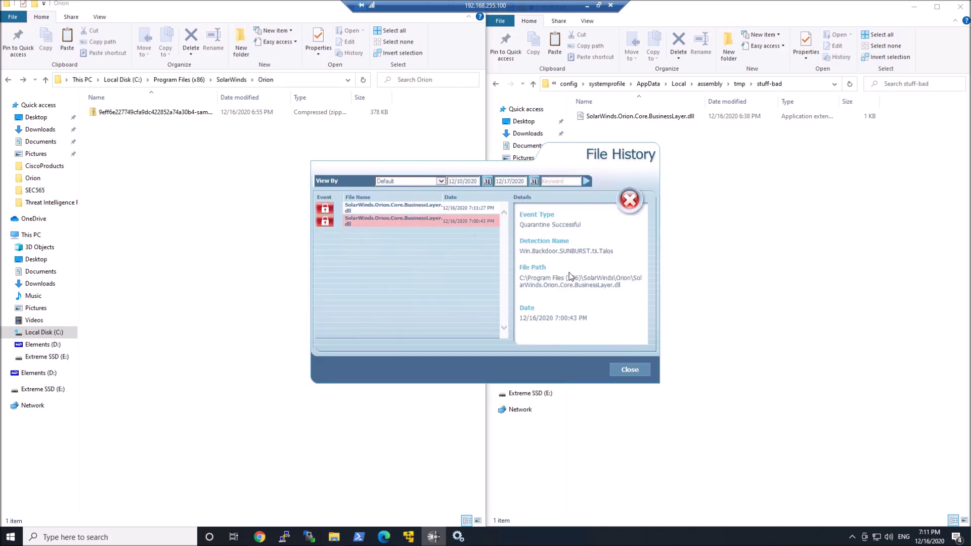
pyautogui.click(629, 369)
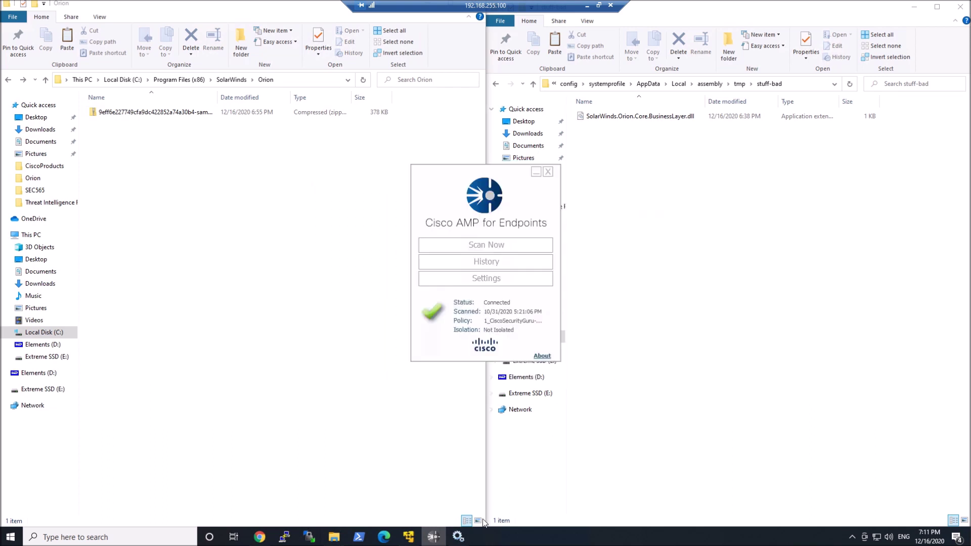
# - Stop the Cisco AMP for Endpoints Connector service, leaving Cisco AMP Orbital running
pyautogui.click(458, 537)
pyautogui.rightClick(249, 144)
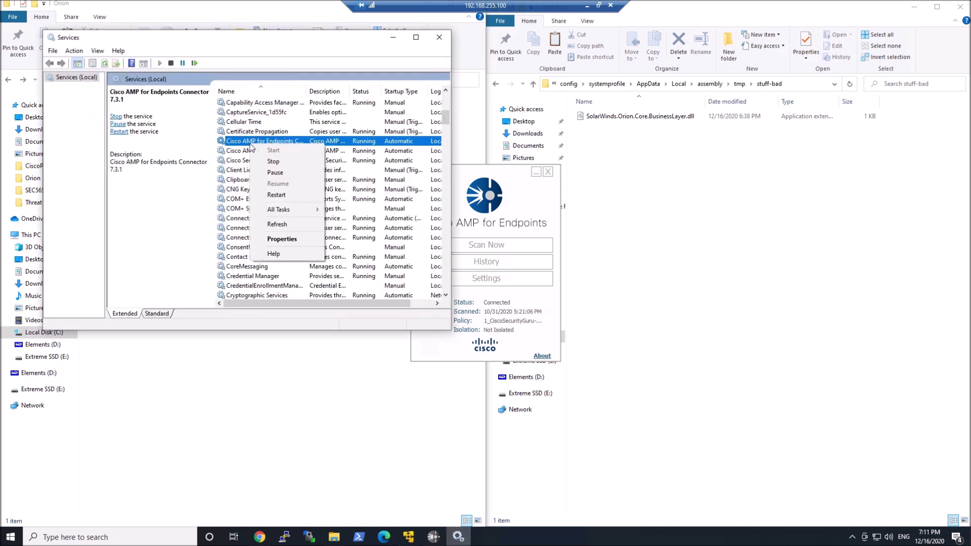
pyautogui.click(274, 162)
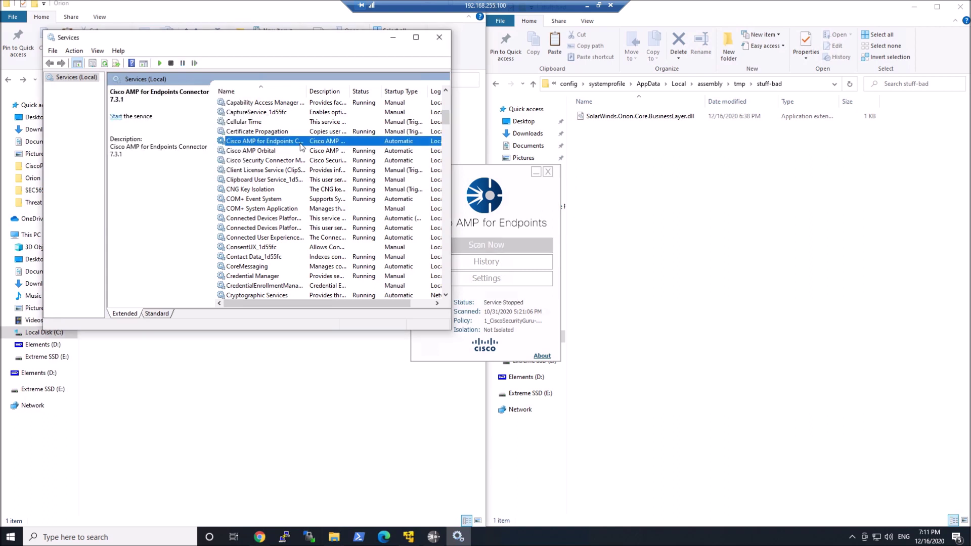
pyautogui.click(282, 153)
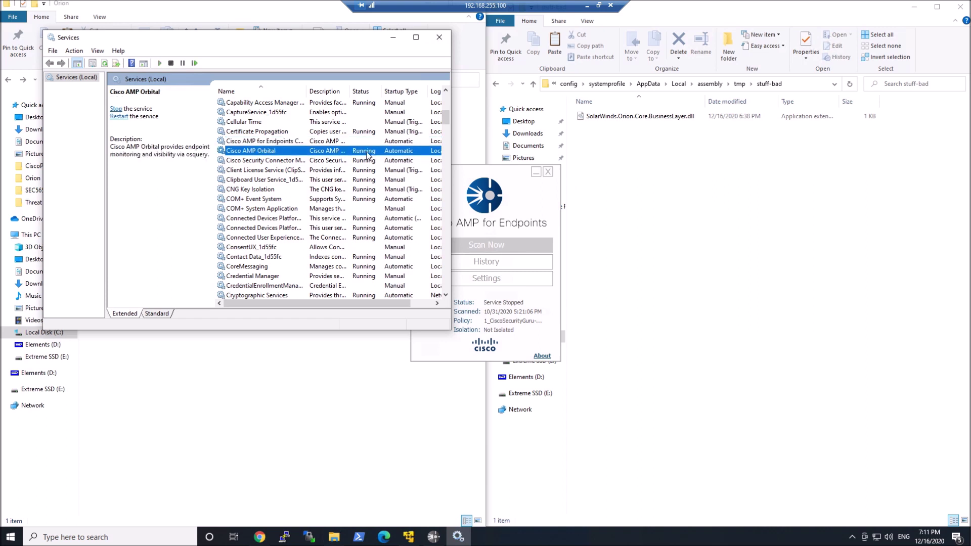
pyautogui.click(322, 382)
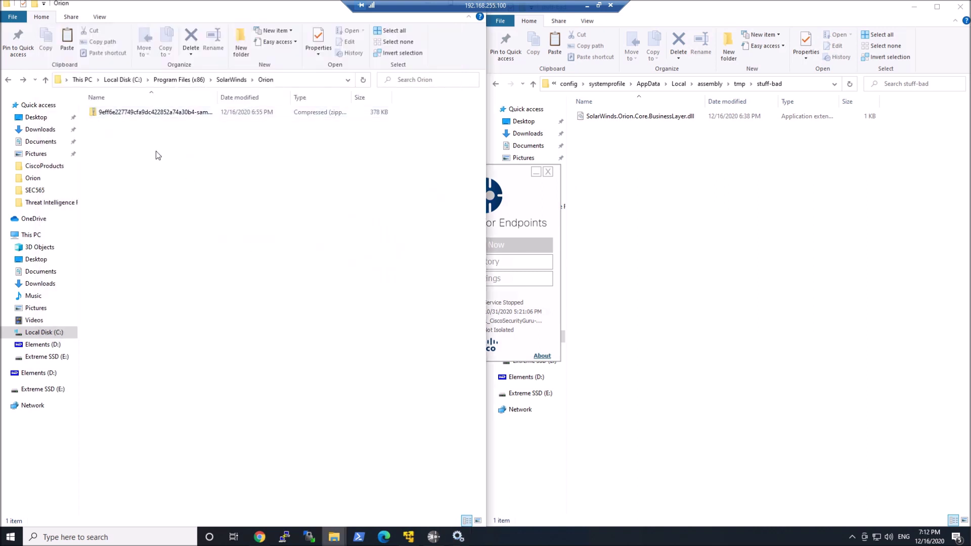
# - Open the sample zip again and copy SolarWinds.Orion.Core.BusinessLayer.dll out of it
pyautogui.click(140, 115)
pyautogui.doubleClick(139, 112)
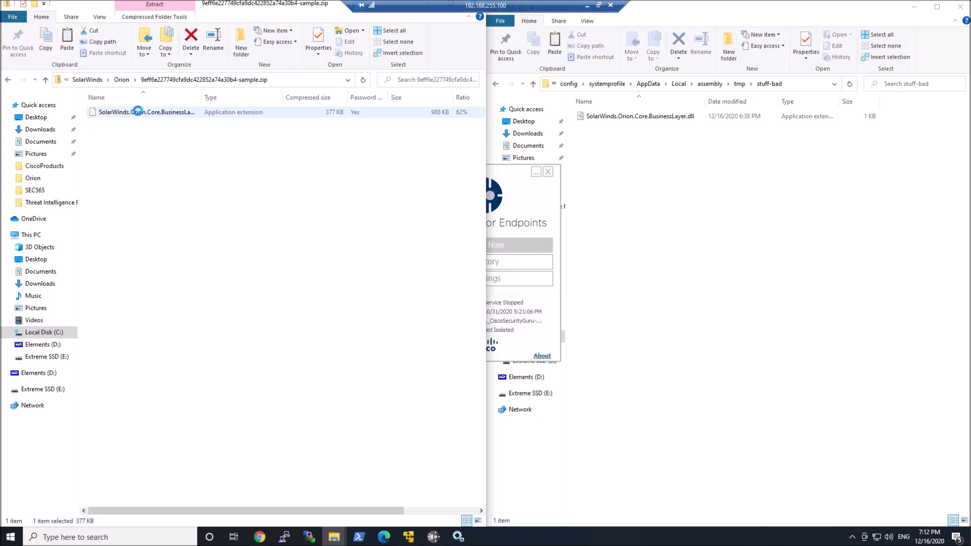
pyautogui.click(138, 112)
pyautogui.rightClick(140, 114)
pyautogui.click(163, 144)
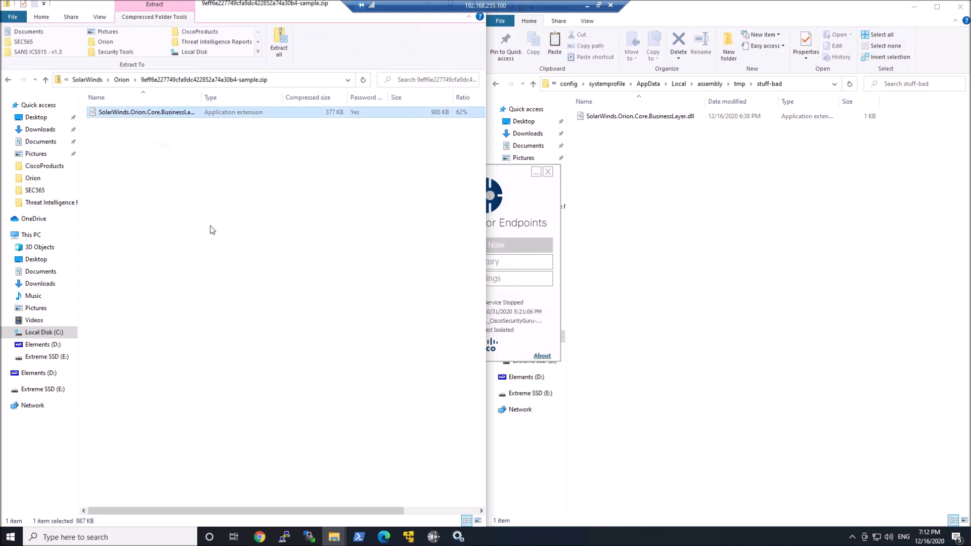
pyautogui.click(215, 230)
# - Paste the DLL into the Orion folder, entering the zip password and granting admin permission
pyautogui.hotkey('alt', 'Left')
pyautogui.rightClick(215, 231)
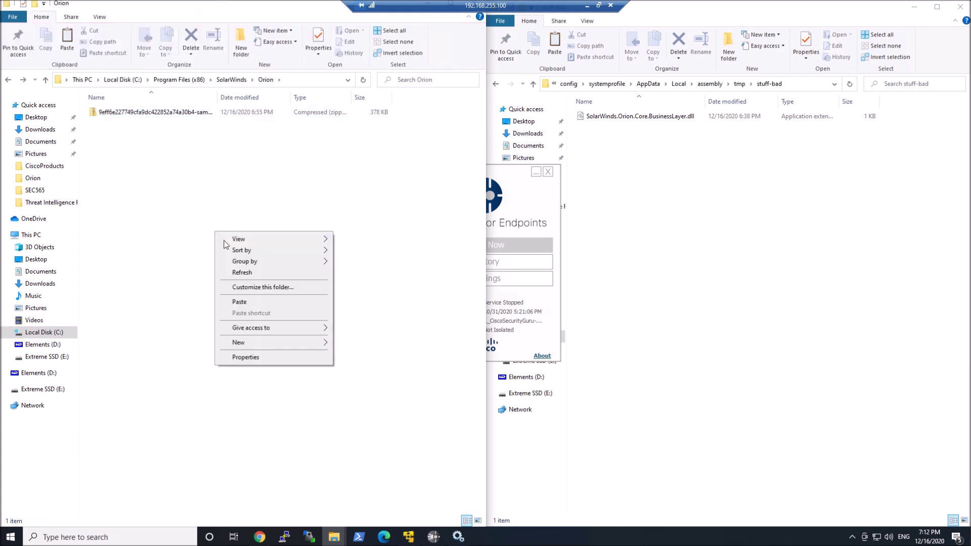
pyautogui.click(249, 299)
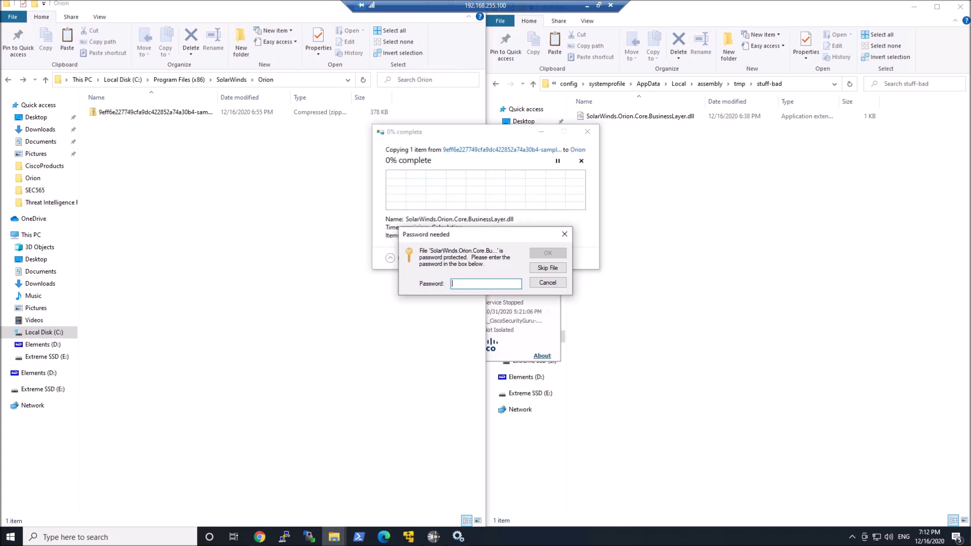
pyautogui.write('infected')
pyautogui.press('Return')
pyautogui.click(463, 199)
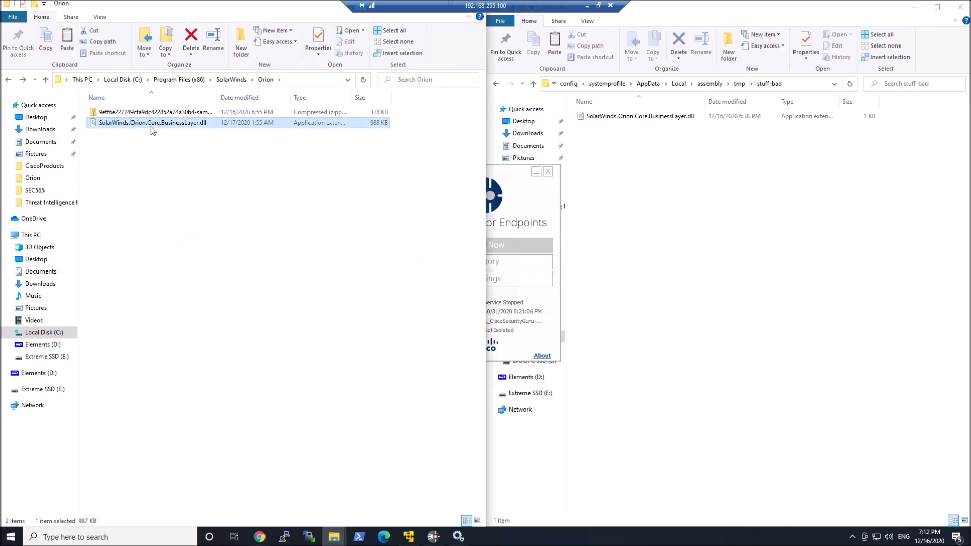
# - Rerun the live query and show the DLL found in Program Files (x86)\SolarWinds\Orion on DESKTOP-L3TM7HT
pyautogui.click(587, 6)
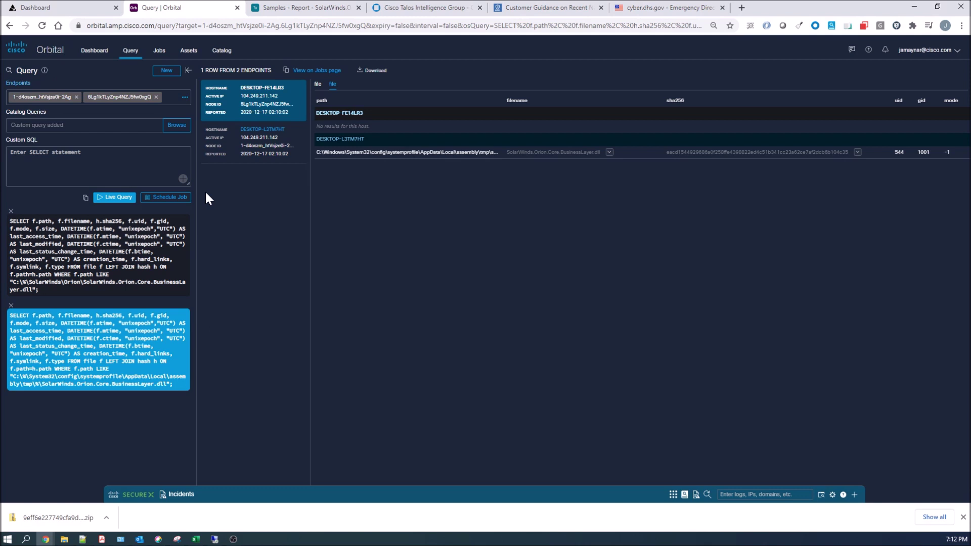
pyautogui.click(115, 198)
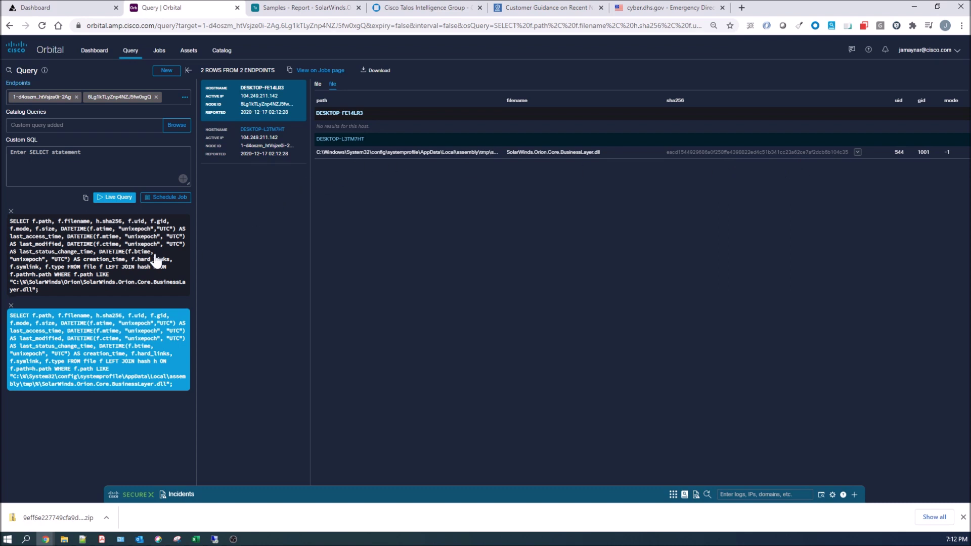
pyautogui.click(40, 256)
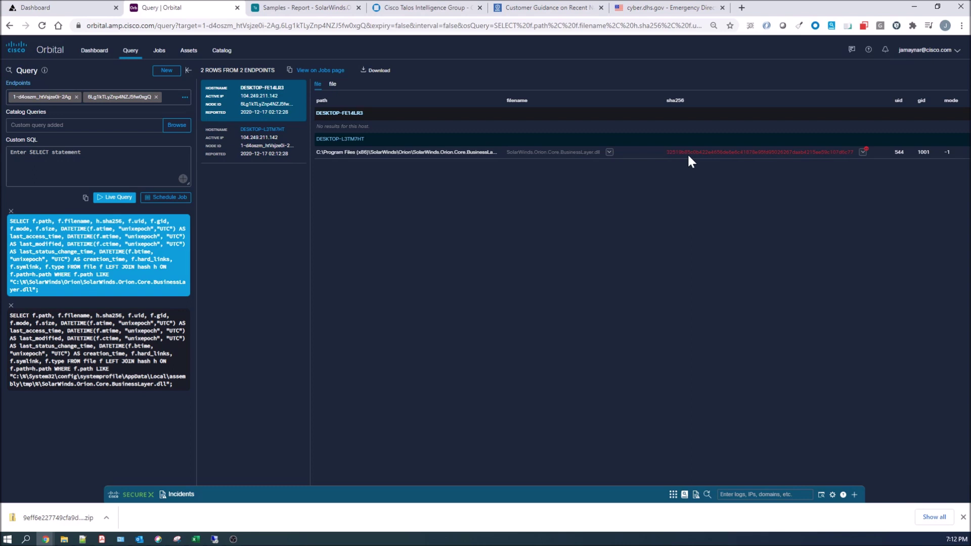
pyautogui.click(861, 152)
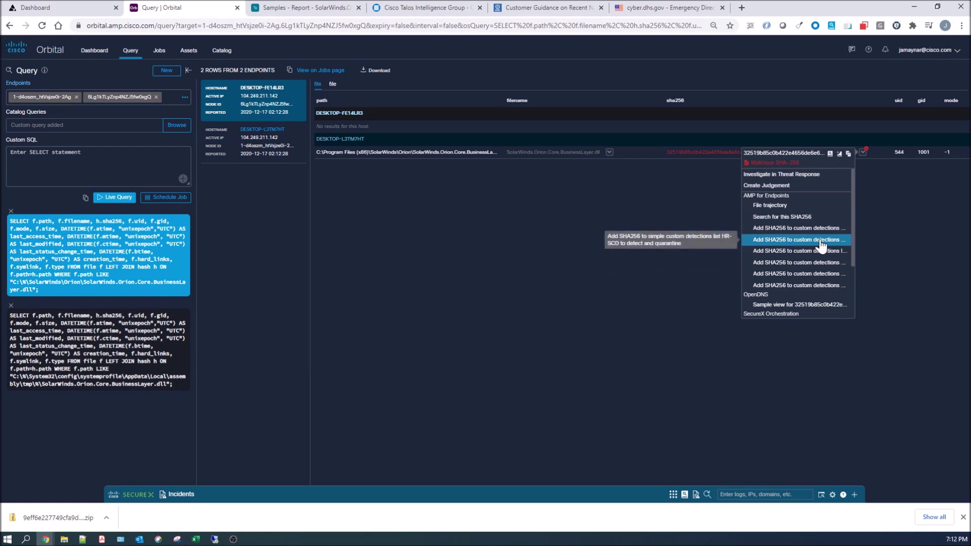
pyautogui.scroll(-3, 822, 250)
pyautogui.scroll(3, 820, 246)
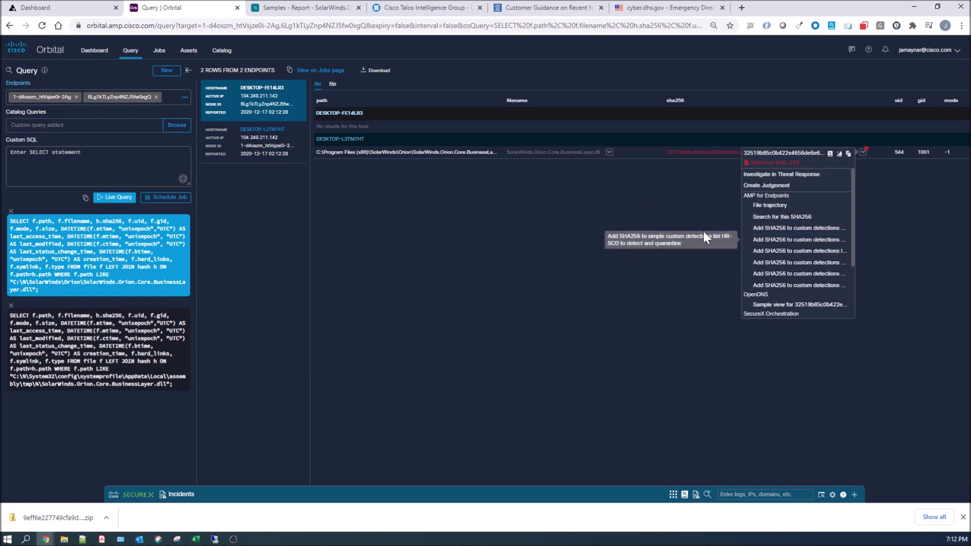
pyautogui.click(580, 213)
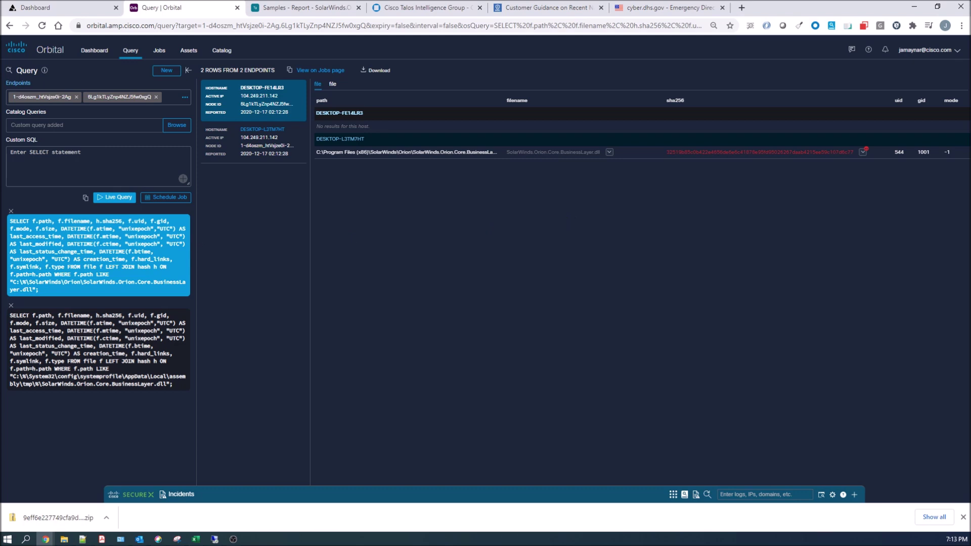
pyautogui.hotkey('alt', 'Tab')
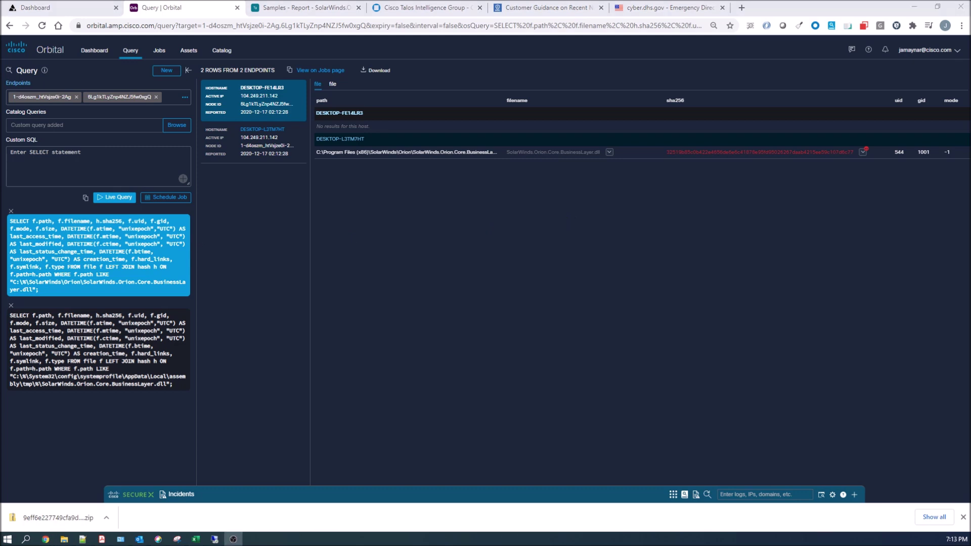